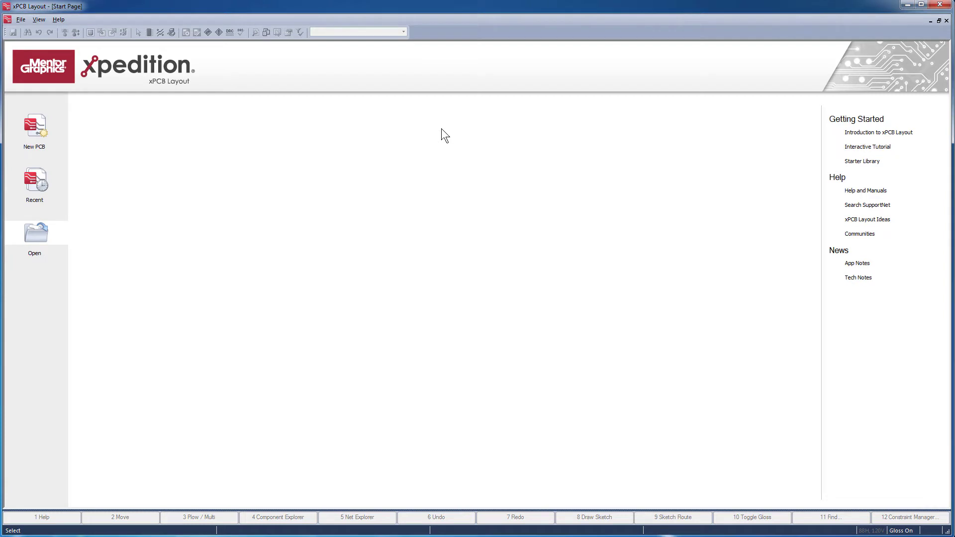
Open the board design Turbot_F200.pcb from the PCB folder of the Turbot_F200_X205_VX project in Minnowboard_Turbot_F200_X205_VX_Release
left_click(27, 233)
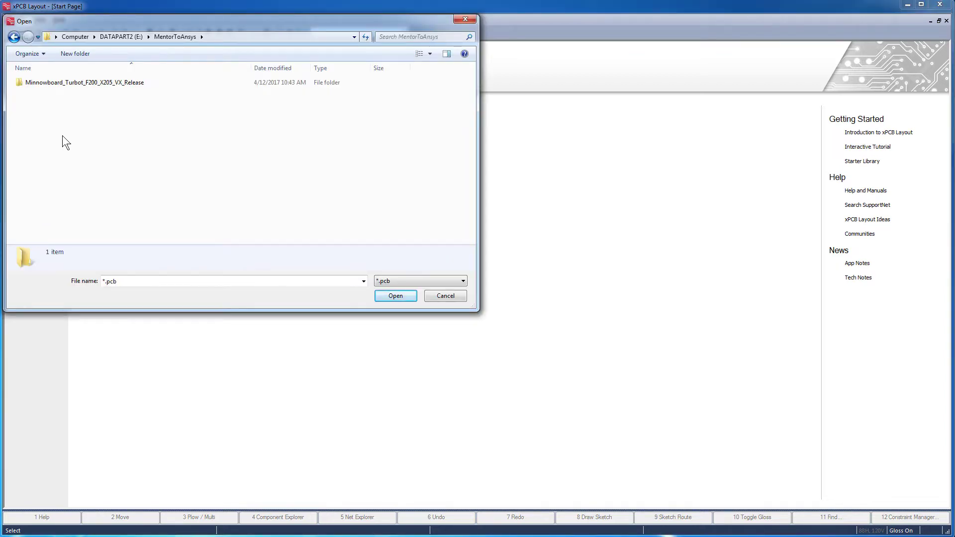
double_click(76, 82)
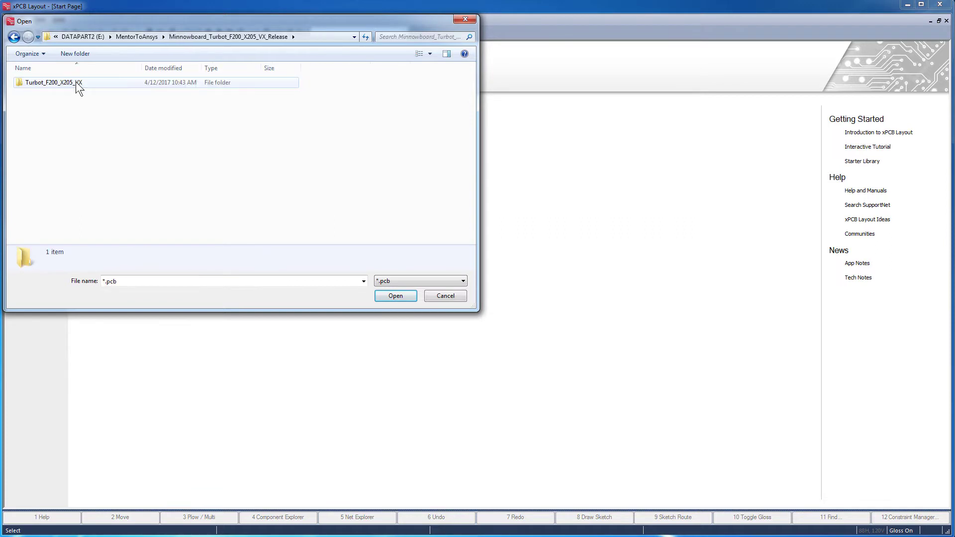
double_click(76, 82)
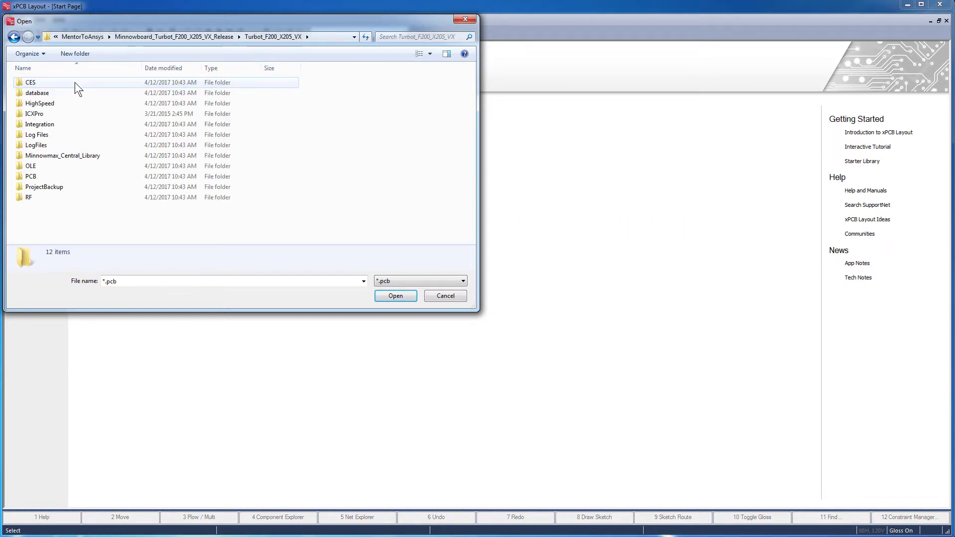
double_click(31, 176)
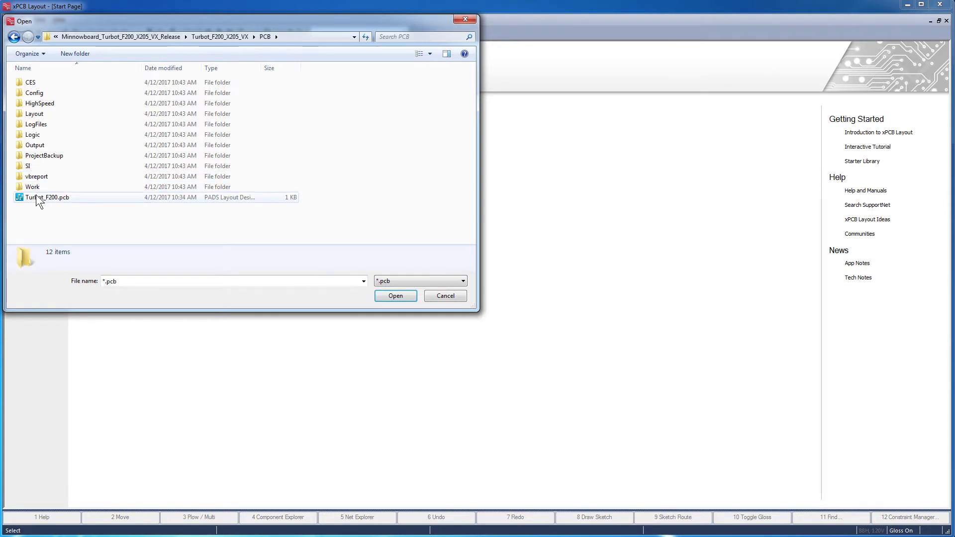
left_click(39, 197)
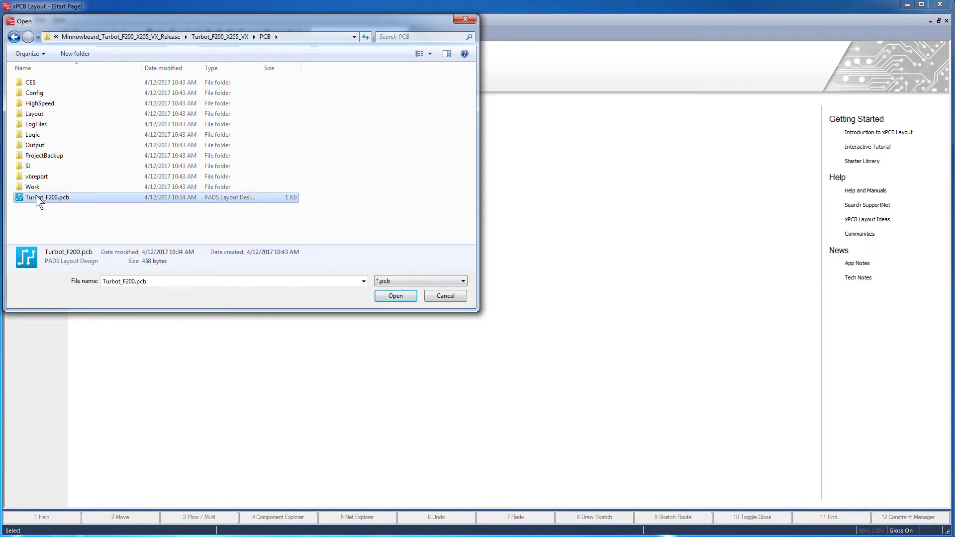
left_click(390, 297)
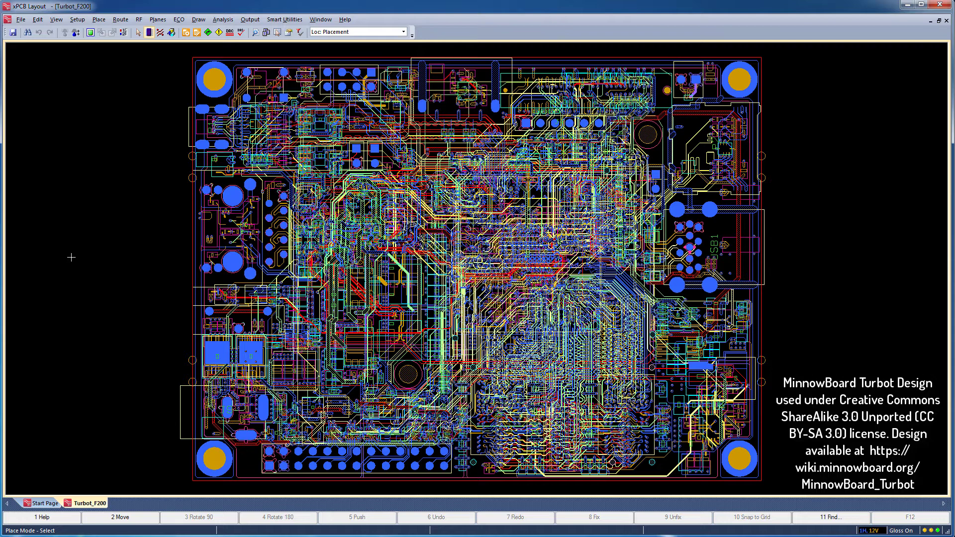
Open the board's layer stackup in the Stackup Editor and set its measurement units to mm
left_click(77, 20)
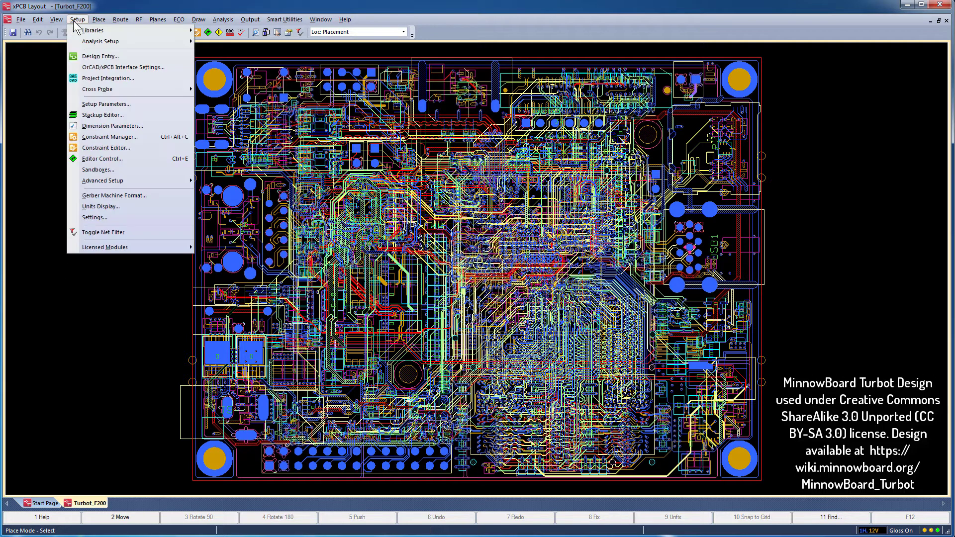
left_click(80, 115)
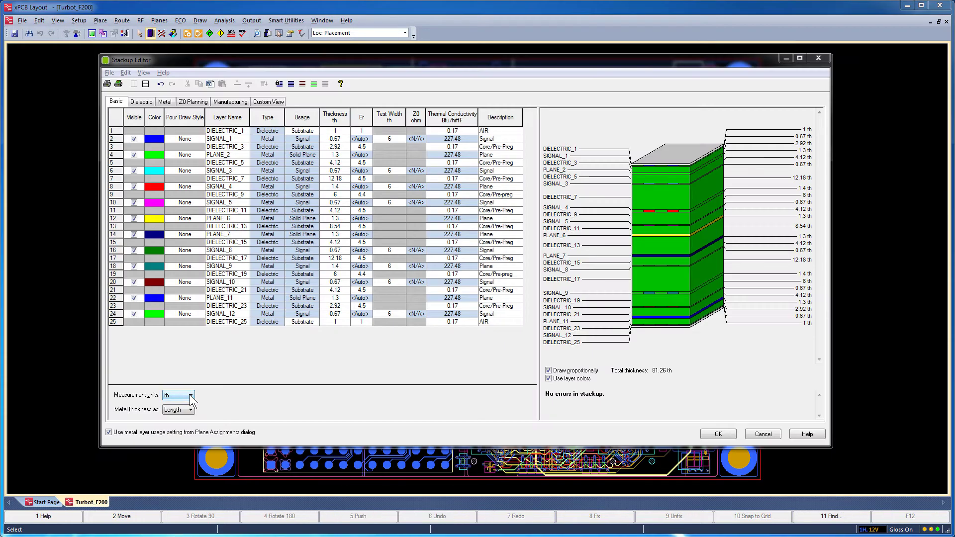
left_click(189, 395)
left_click(176, 402)
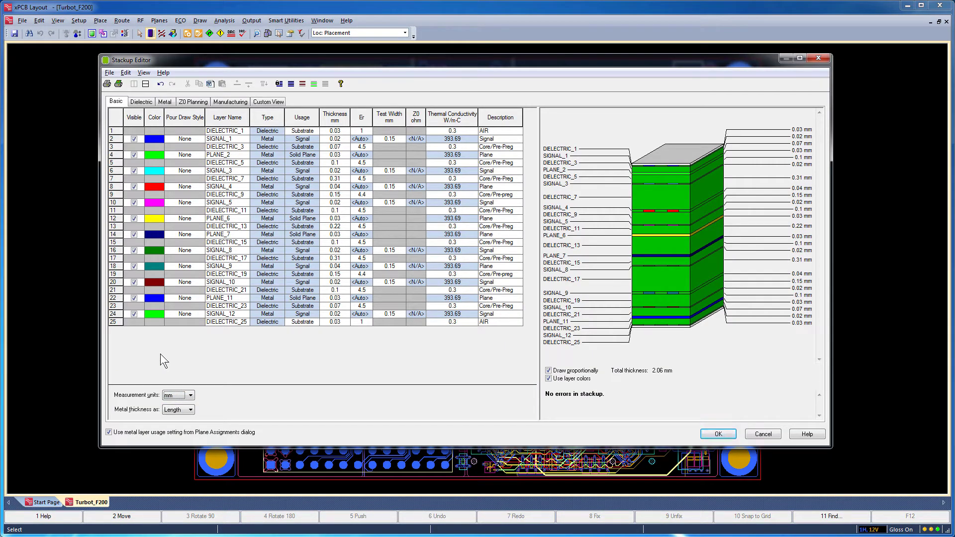
Review the metal and dielectric material properties of the stackup layers and accept the stackup
left_click(160, 100)
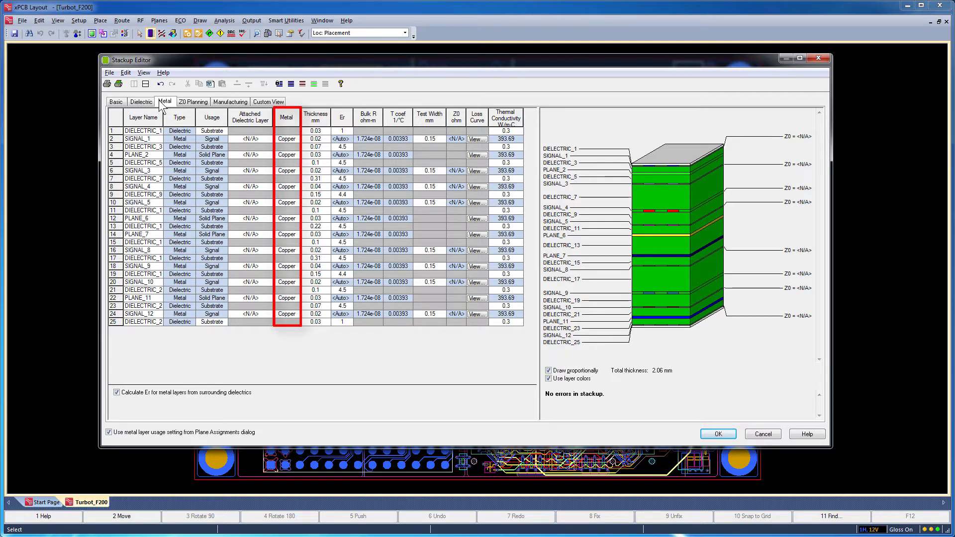
left_click(141, 102)
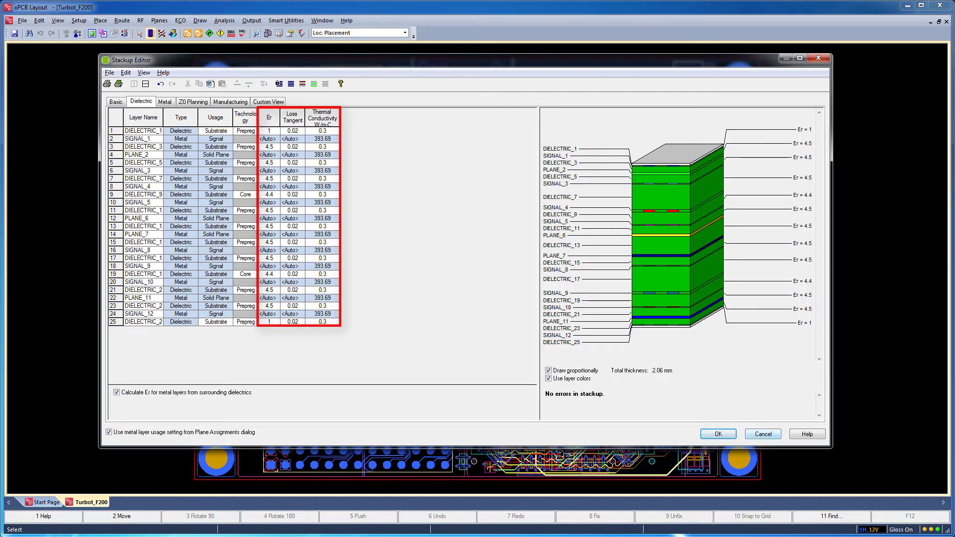
left_click(730, 438)
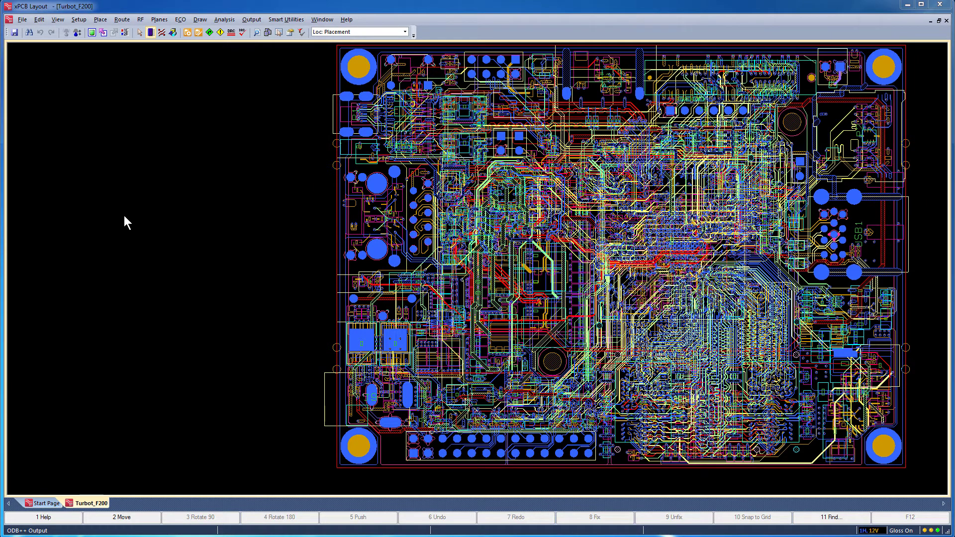
Open the ODB++ output settings, enlarge the dialog and collapse the Assy, Drc Layers and User Layers groups in the layer mapping
left_click(244, 23)
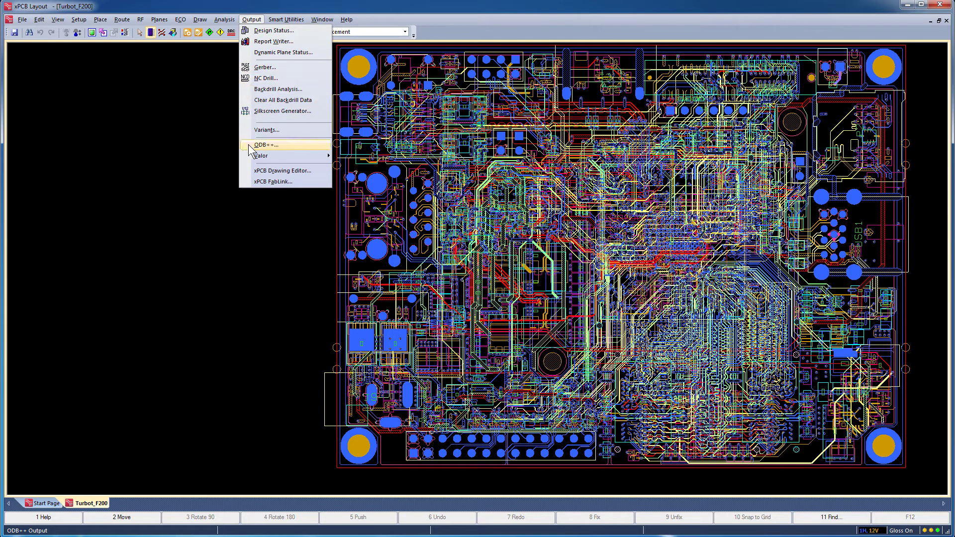
left_click(250, 145)
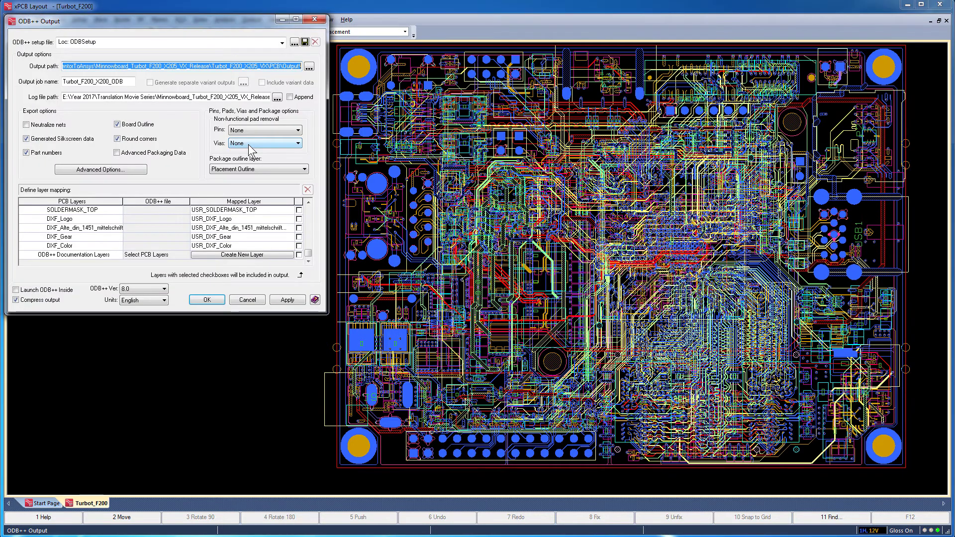
left_click_drag(259, 314, 262, 490)
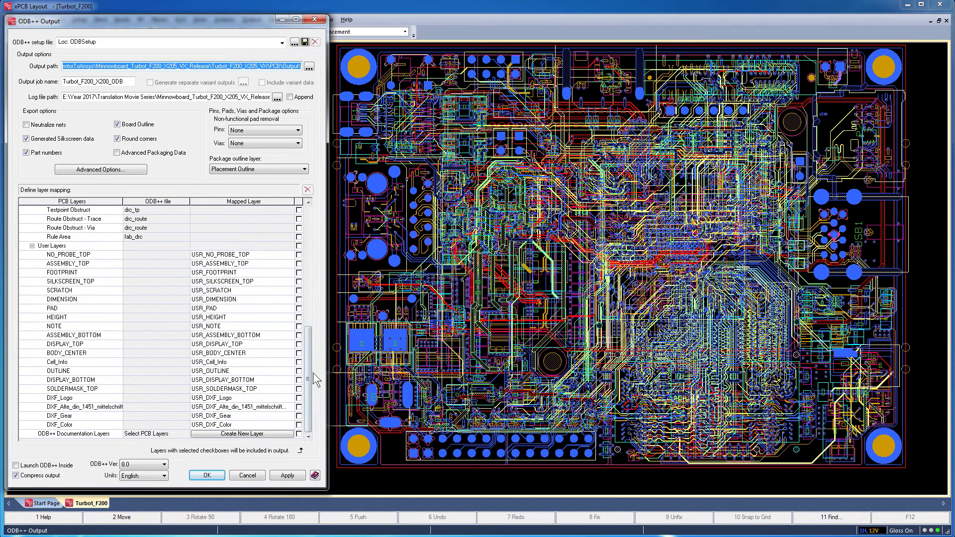
scroll(312, 372, "up", 9)
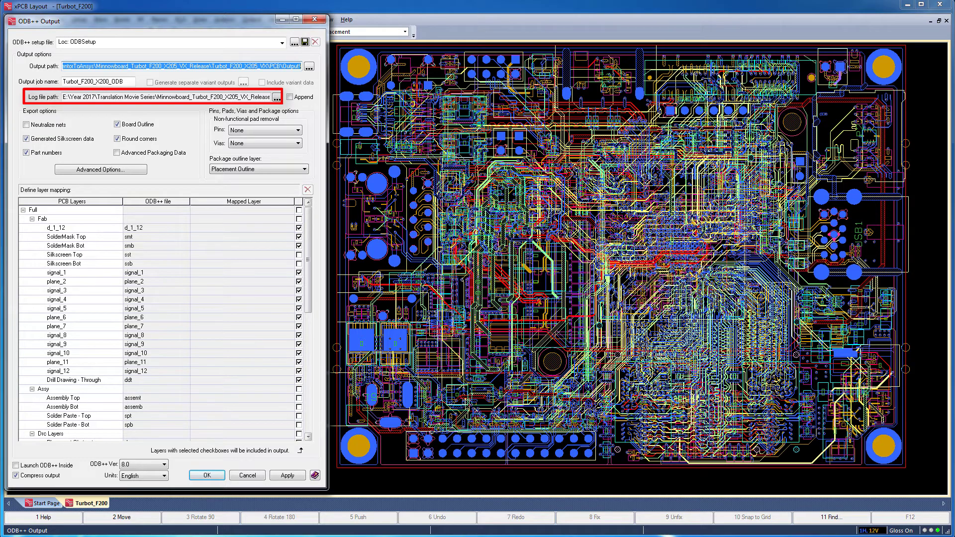
left_click(32, 390)
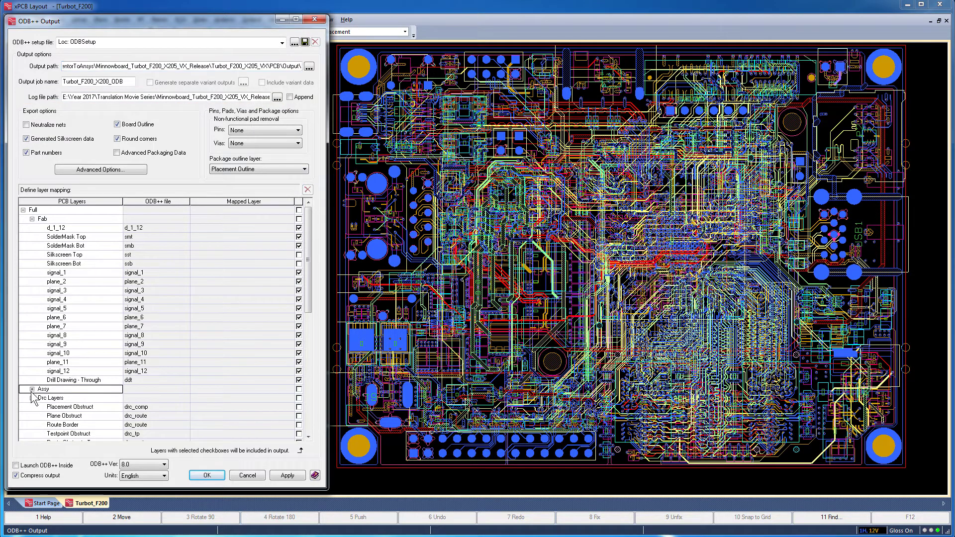
left_click(32, 398)
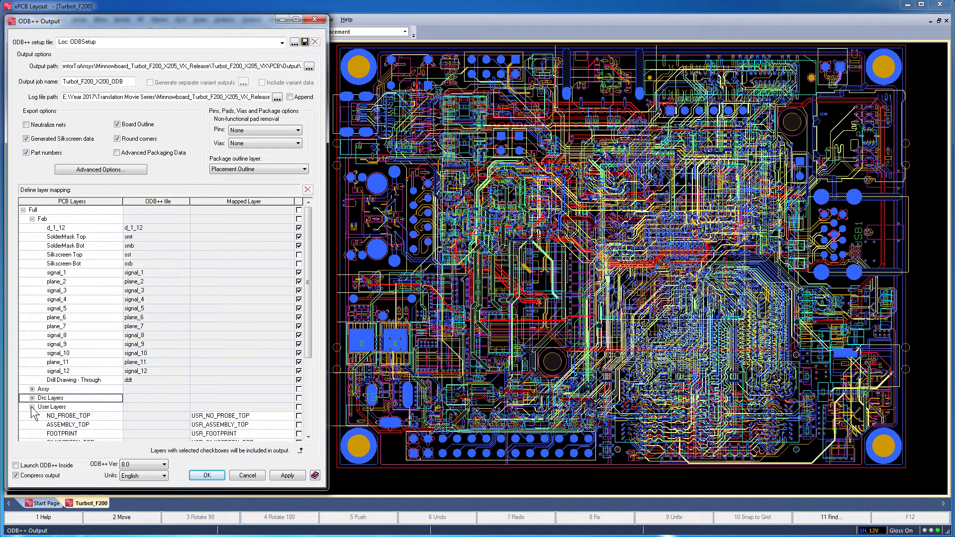
left_click(32, 407)
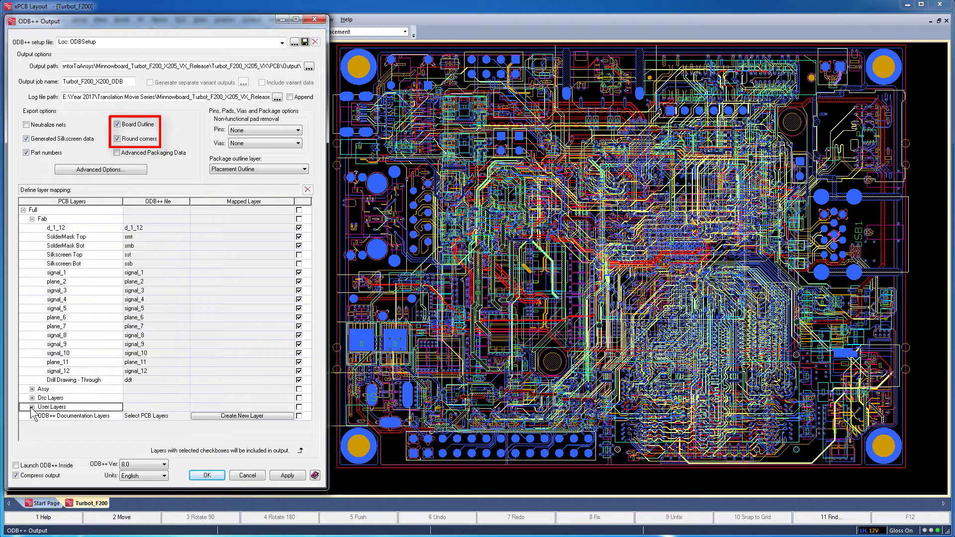
Check the advanced export options without changing them and run the ODB++ export, saving the changes to the local setup file ODBSetup
left_click(97, 169)
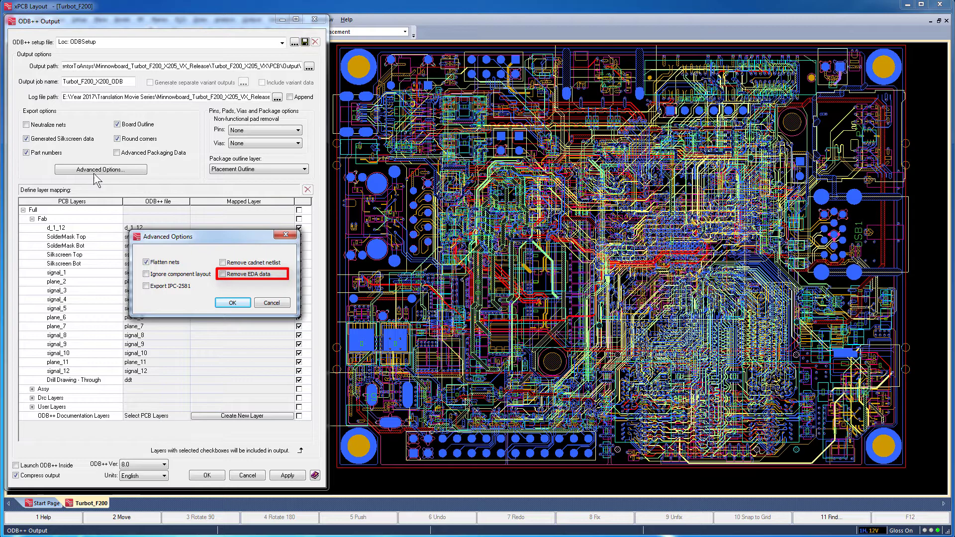
left_click(271, 303)
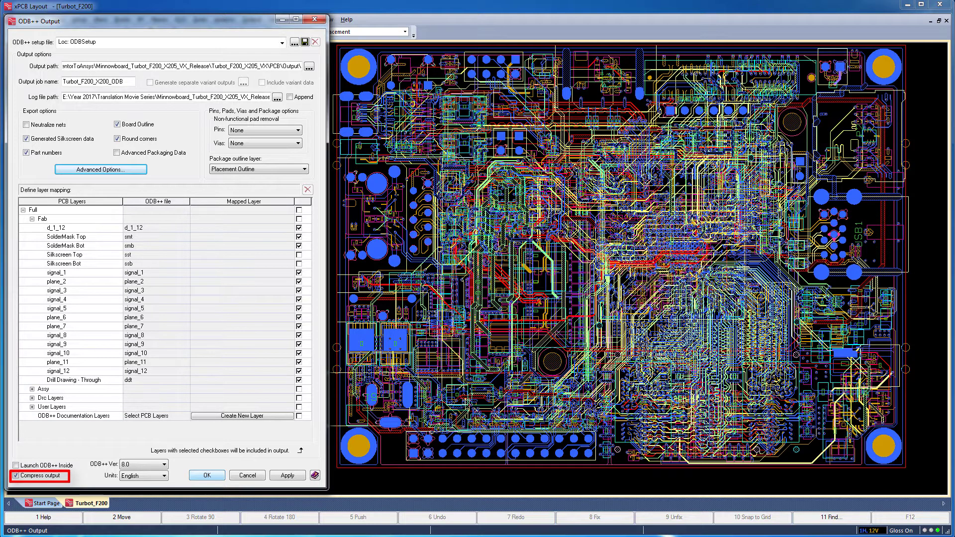
left_click(205, 476)
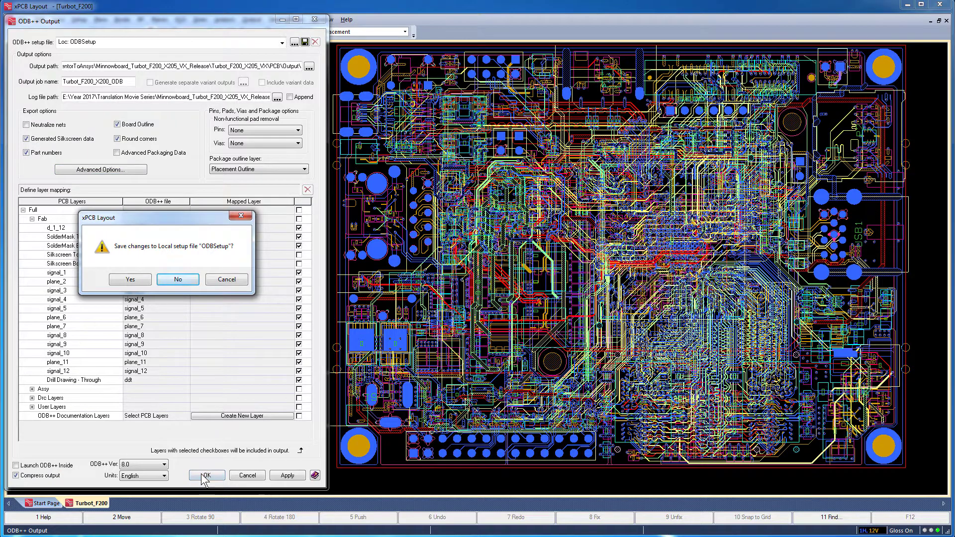
left_click(131, 280)
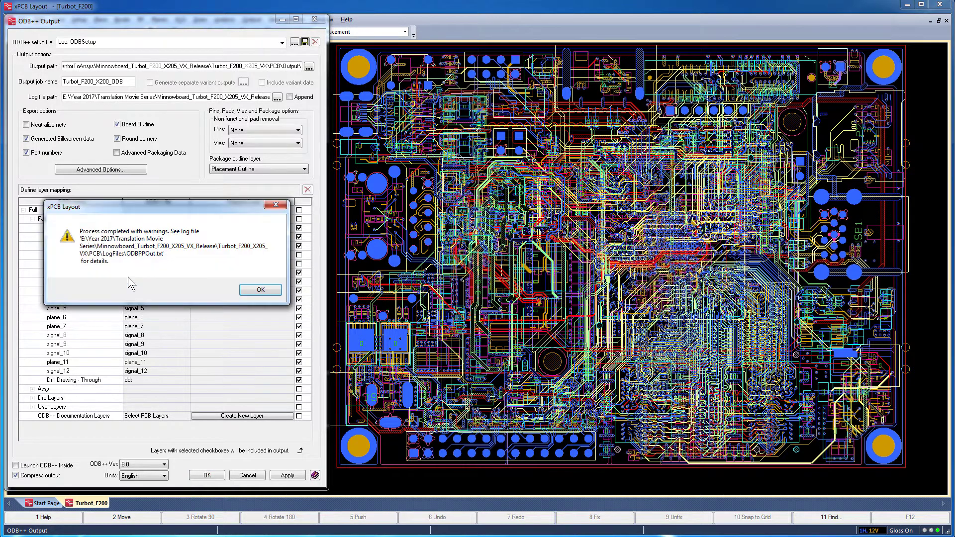
left_click(261, 290)
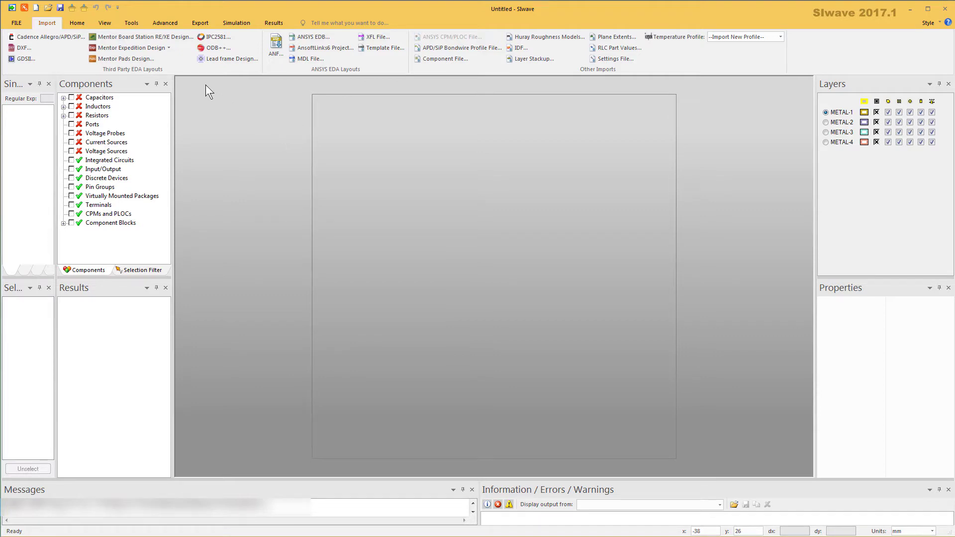
In SIwave, start a Mentor Expedition ODB++ (EE7.9.1 or later) import and choose the turbot_f200_x200_odb directory in PCB\Output as the design
left_click(169, 49)
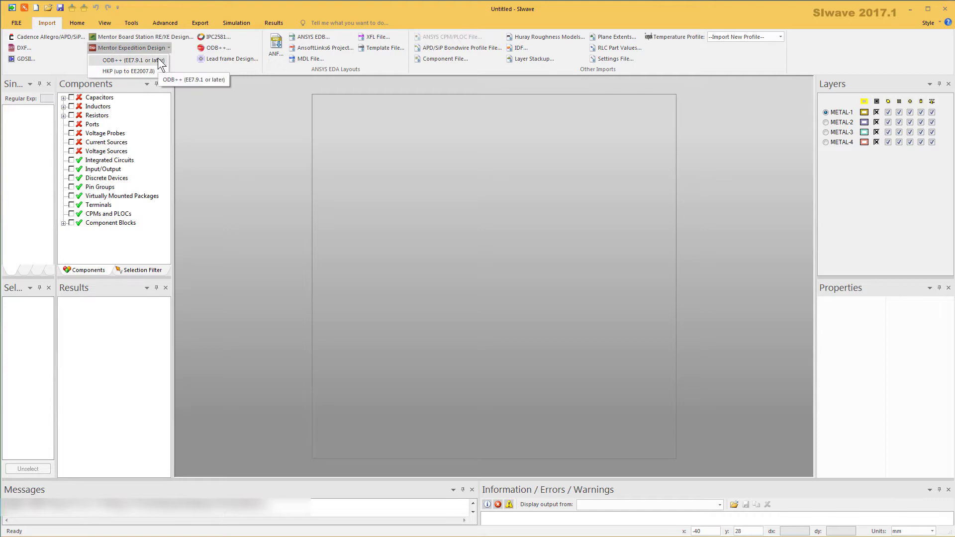
left_click(159, 60)
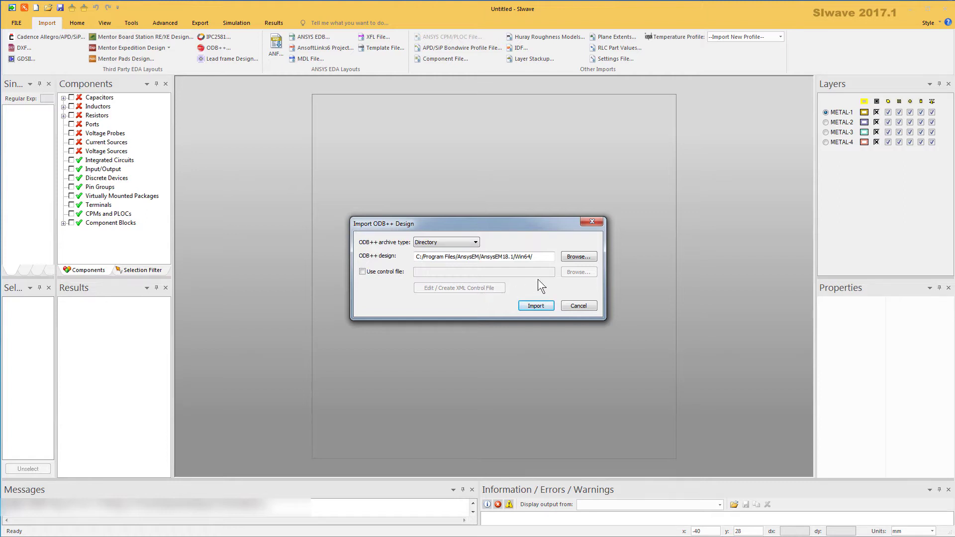
left_click(576, 255)
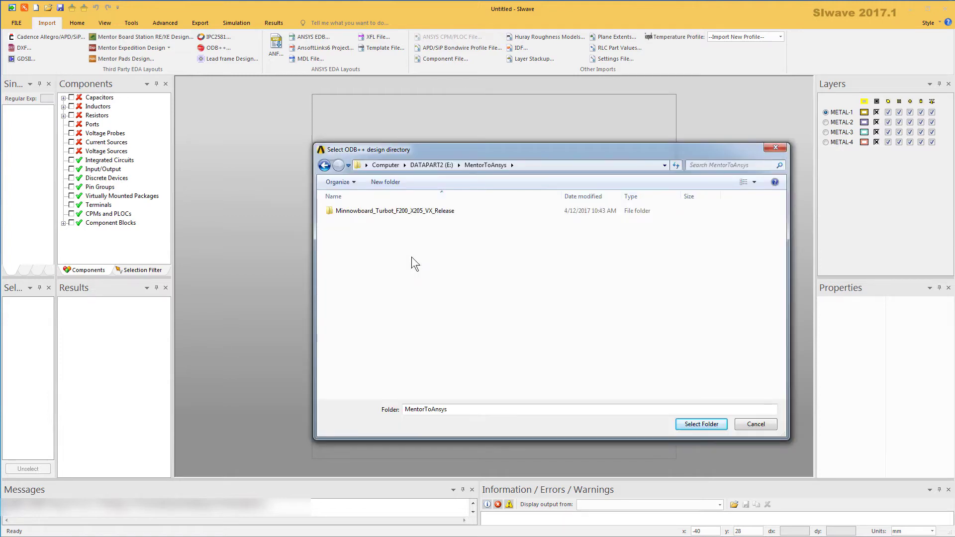
double_click(453, 210)
double_click(431, 210)
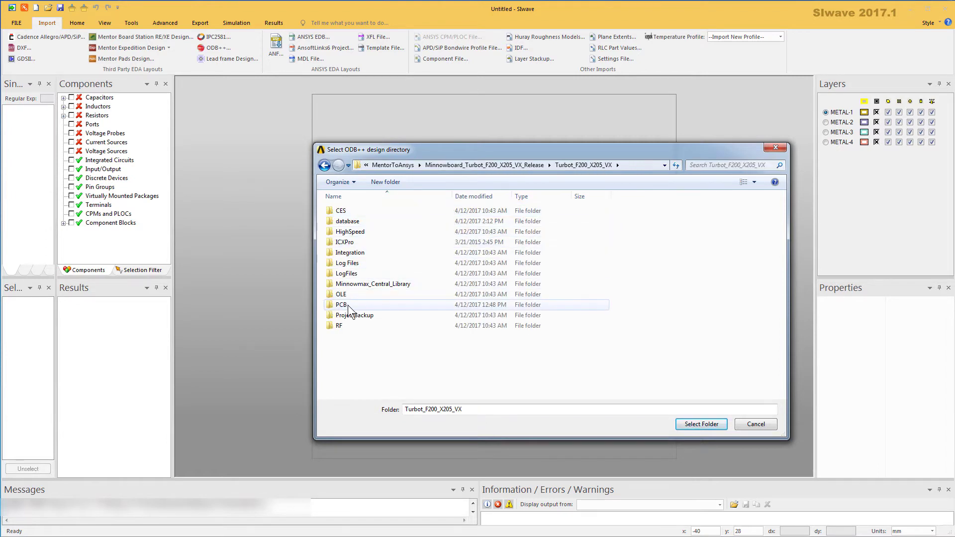
double_click(348, 304)
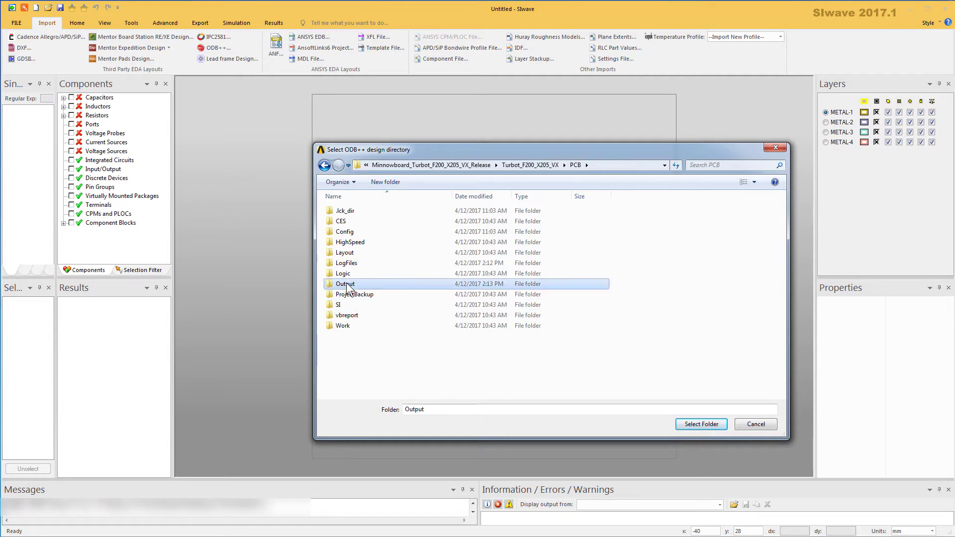
double_click(346, 284)
double_click(363, 242)
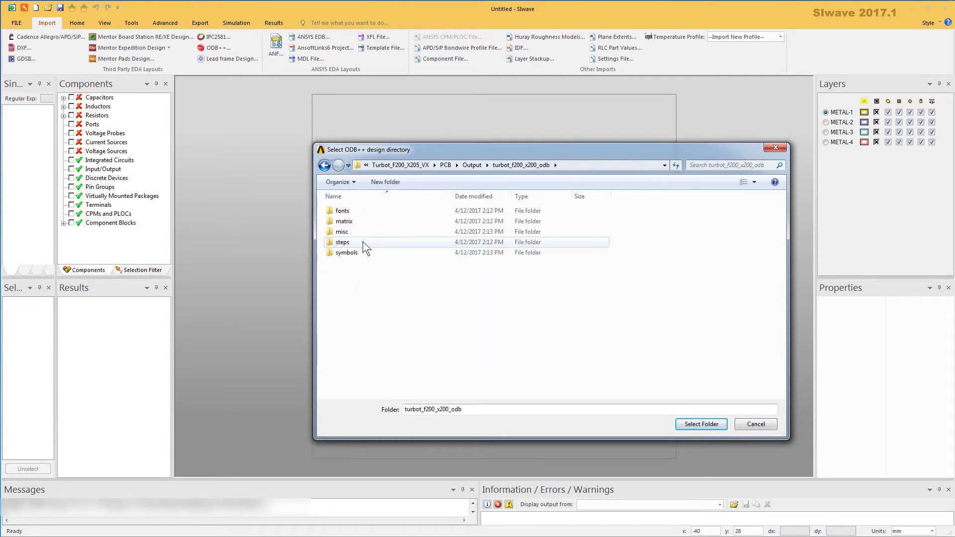
left_click(324, 165)
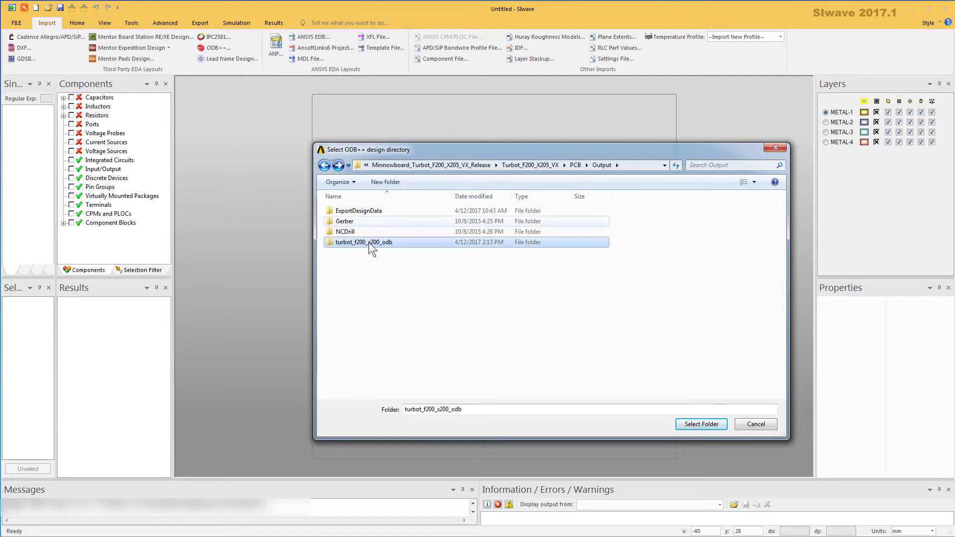
left_click(688, 425)
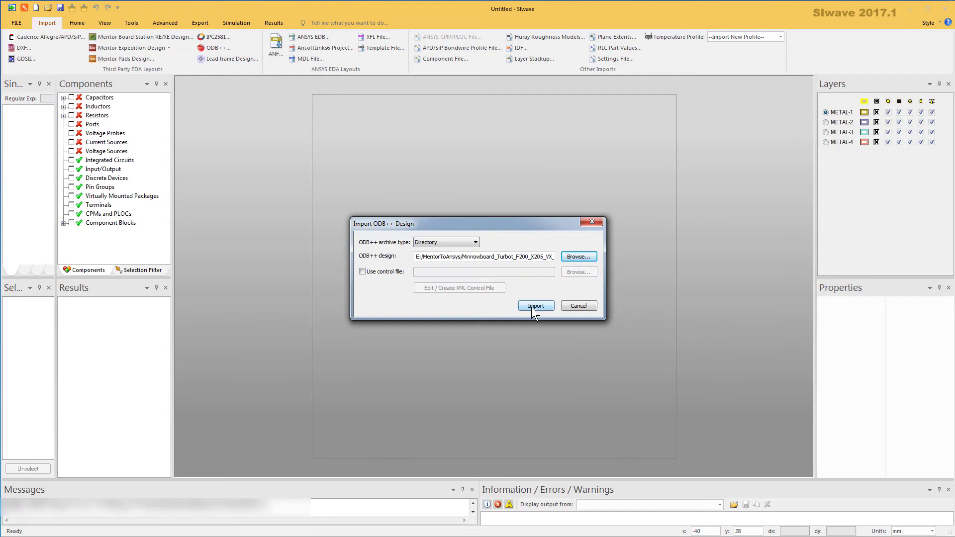
Import the ODB++ design with all of its listed nets and dismiss the workflow window
left_click(534, 306)
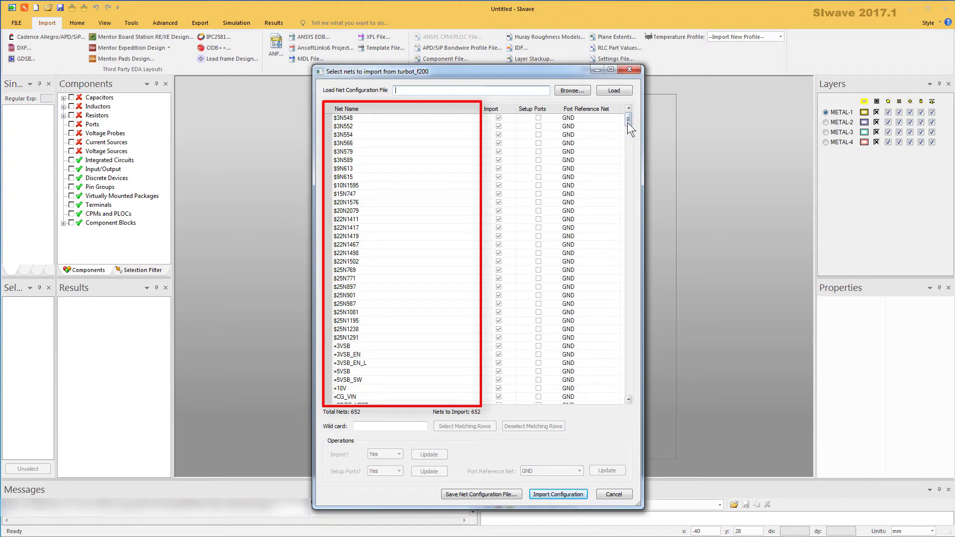
mouse_move(628, 119)
left_mouse_down()
mouse_move(611, 349)
mouse_move(620, 399)
left_mouse_up()
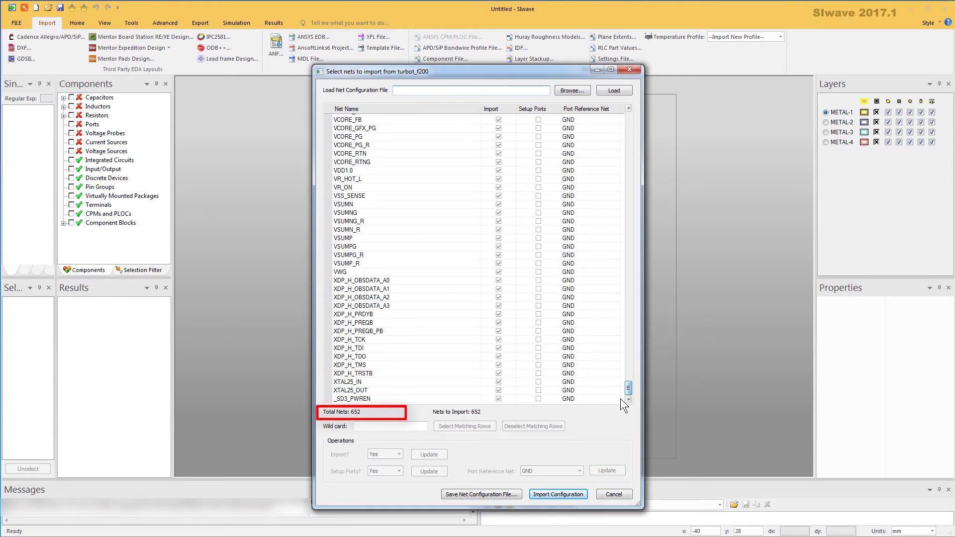
left_click(558, 494)
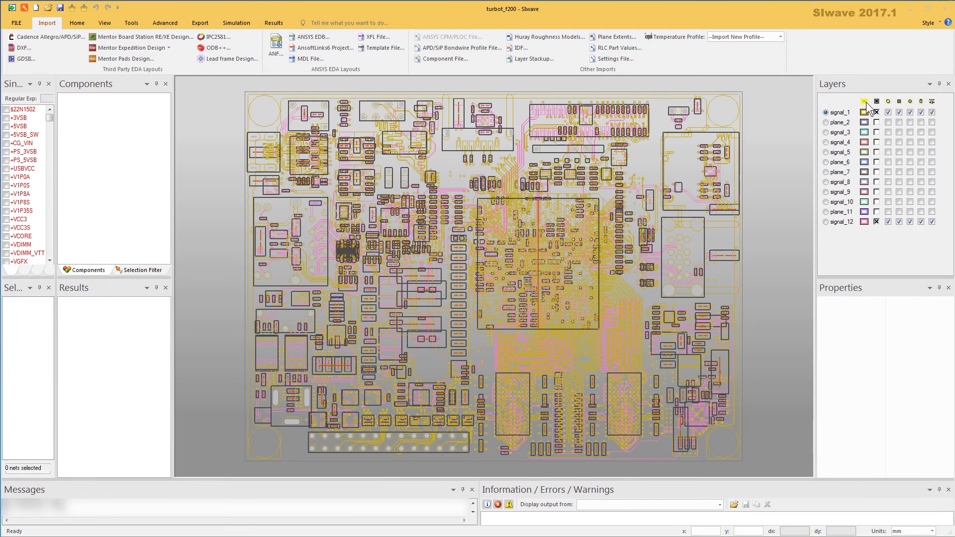
left_click(586, 77)
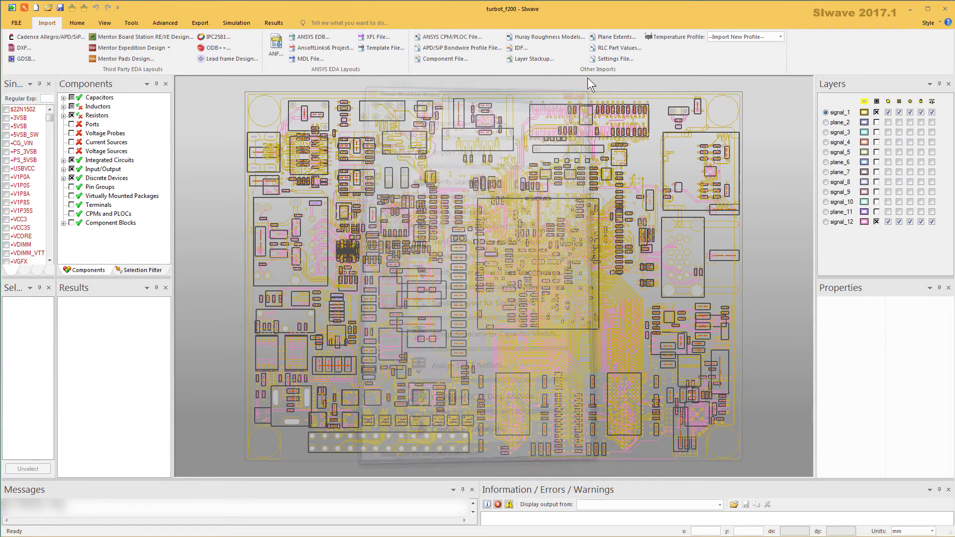
Display the layout shapes as filled and make all layers of the imported board visible
left_click(865, 102)
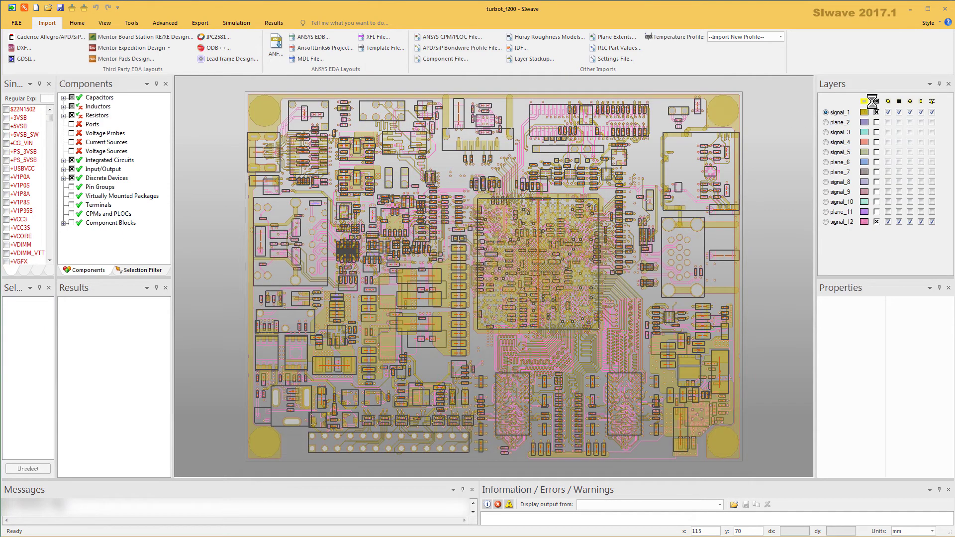
left_click(876, 101)
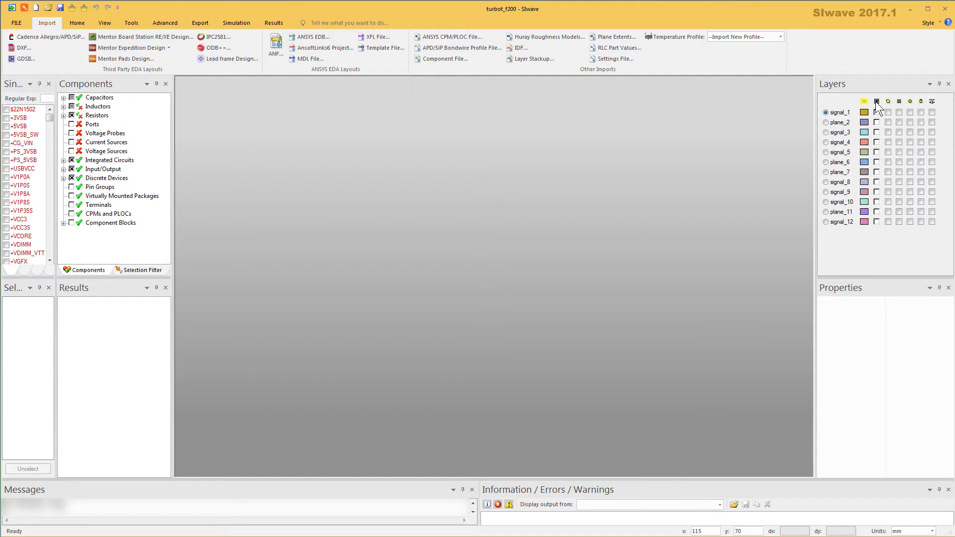
left_click(876, 102)
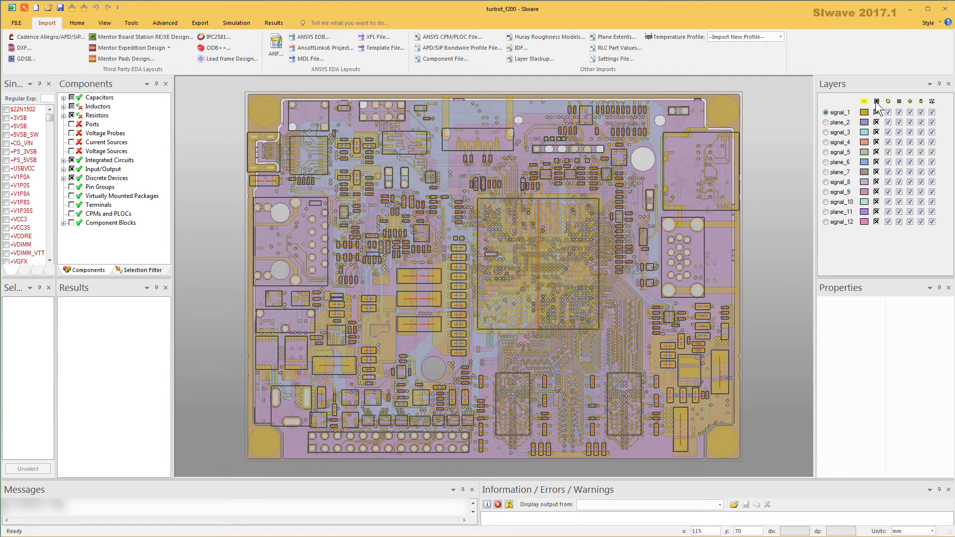
left_click(877, 103)
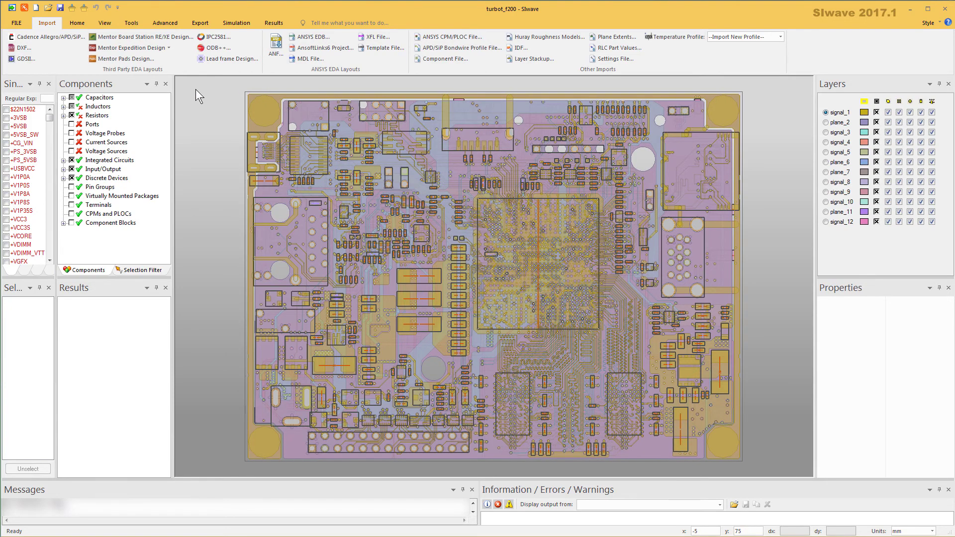